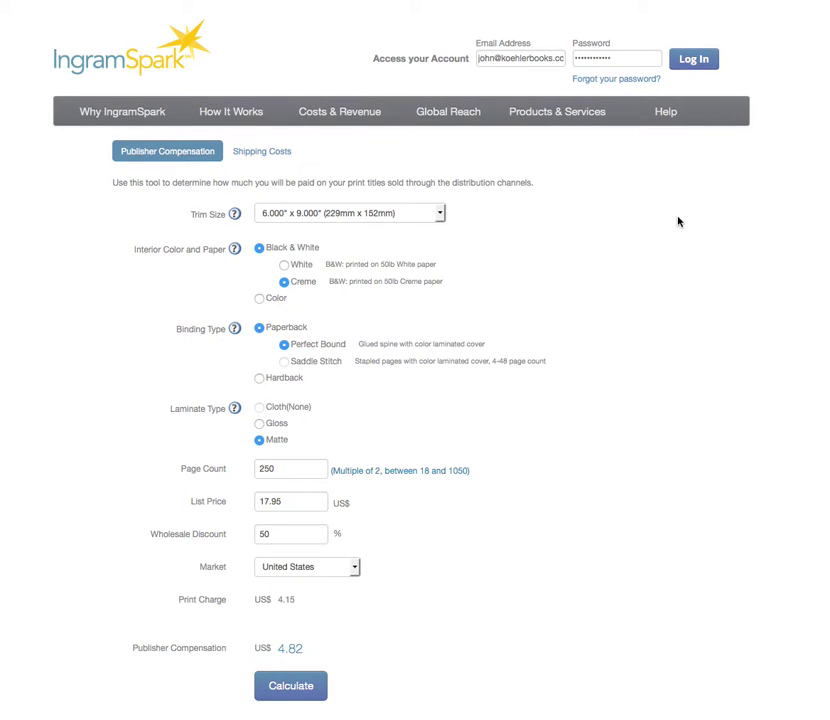
# Open the Publisher Compensation Calculator from the IngramSpark help and resources page.
pyautogui.click(666, 113)
pyautogui.click(667, 115)
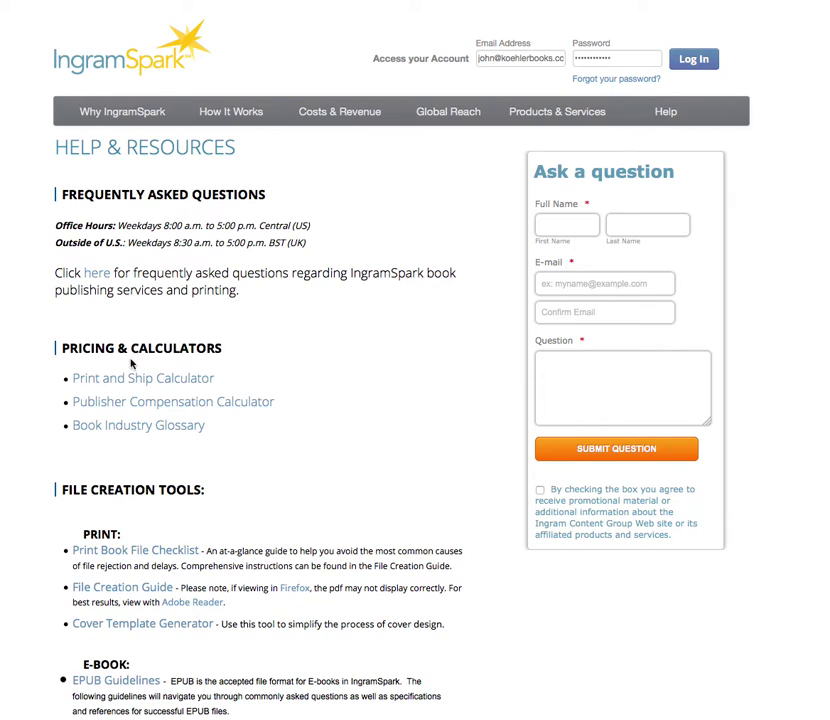
pyautogui.click(140, 409)
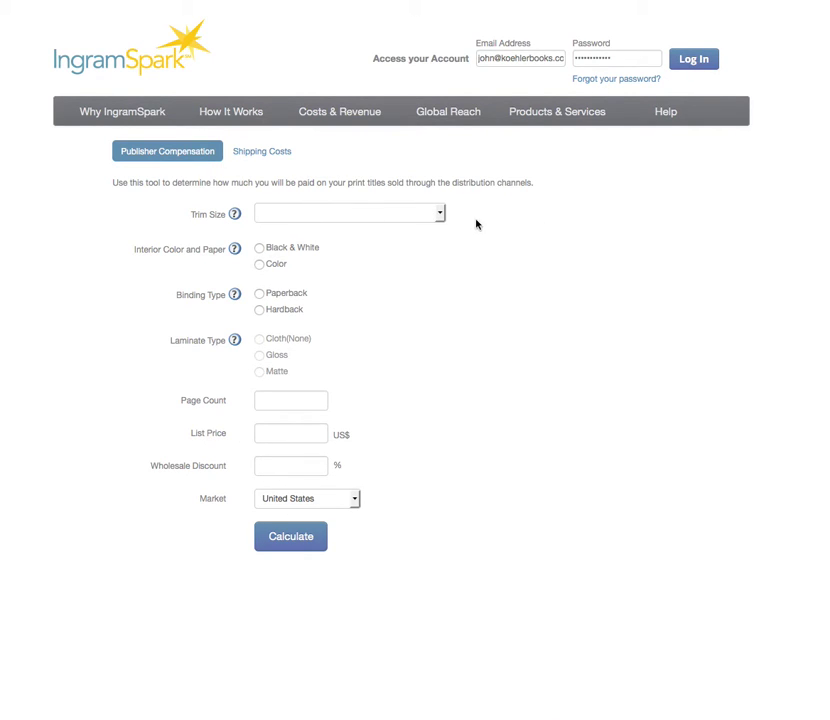
# Set the book's trim size to 6.000" x 9.000" (229mm x 152mm).
pyautogui.click(443, 217)
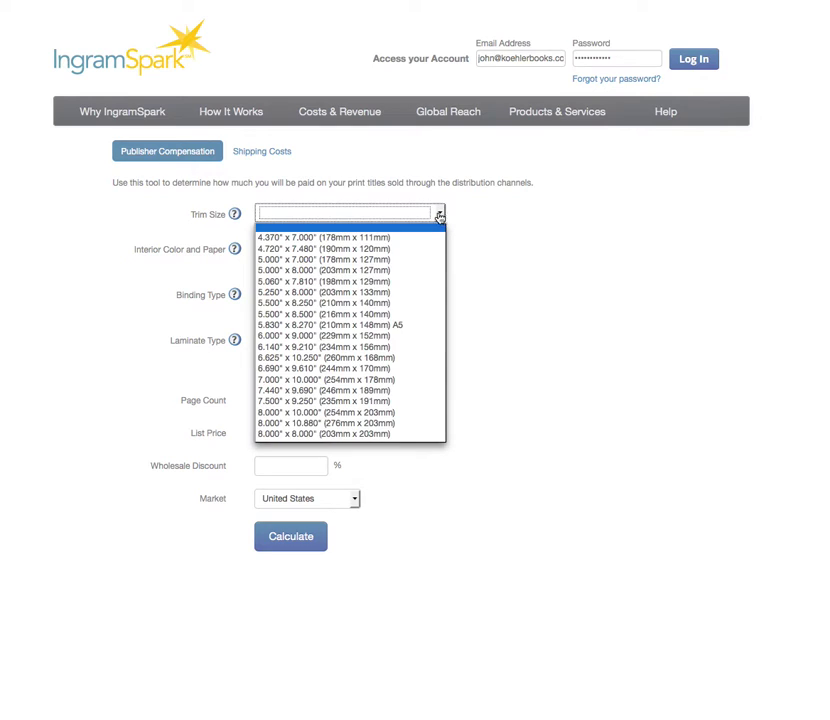
pyautogui.click(310, 337)
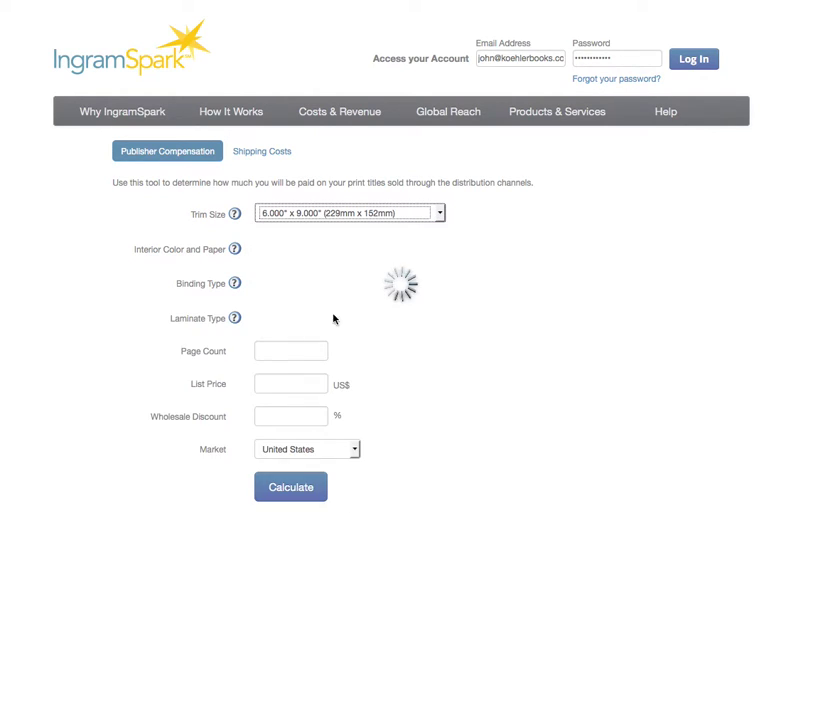
pyautogui.click(259, 250)
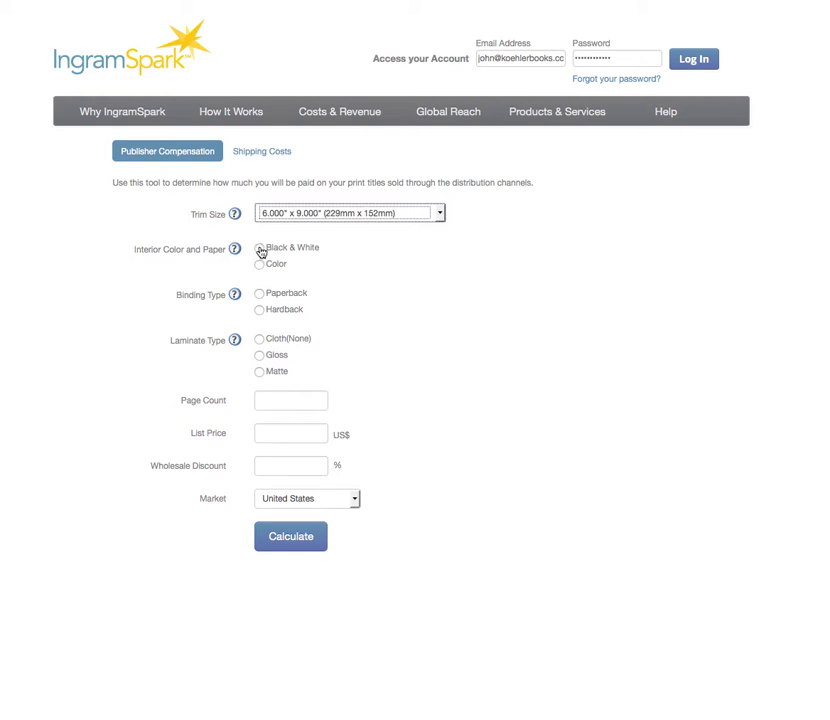
pyautogui.click(440, 214)
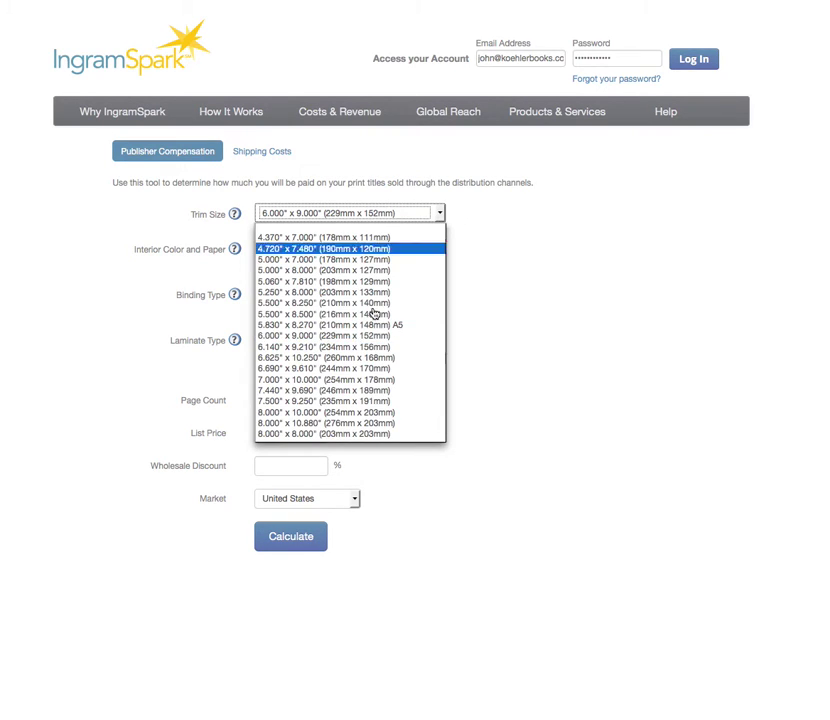
pyautogui.scroll(-2, 349, 372)
pyautogui.scroll(2, 350, 371)
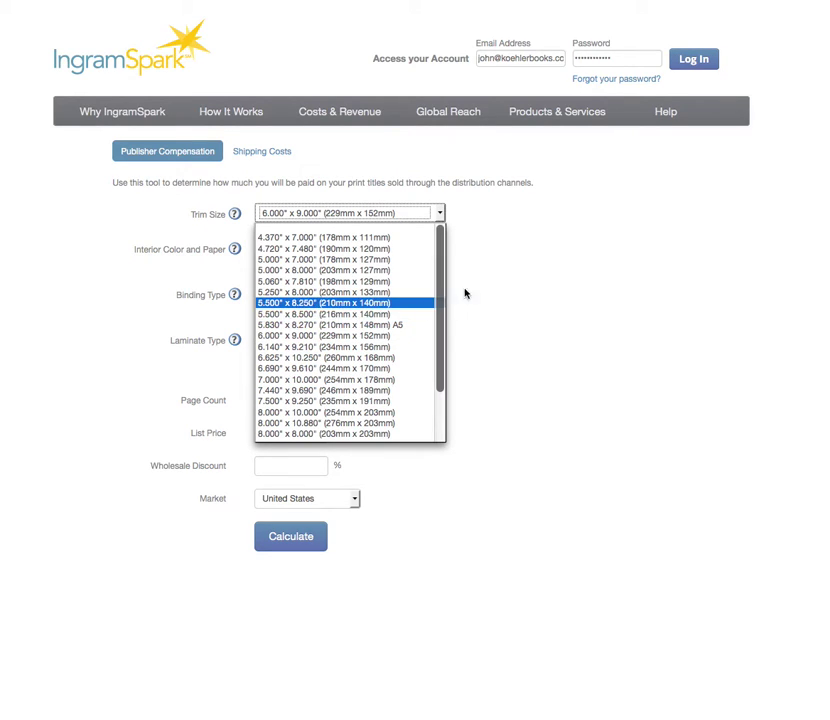
pyautogui.click(491, 246)
# Specify a Black & White interior on Creme paper, Perfect Bound paperback binding and Matte laminate.
pyautogui.click(260, 248)
pyautogui.click(286, 283)
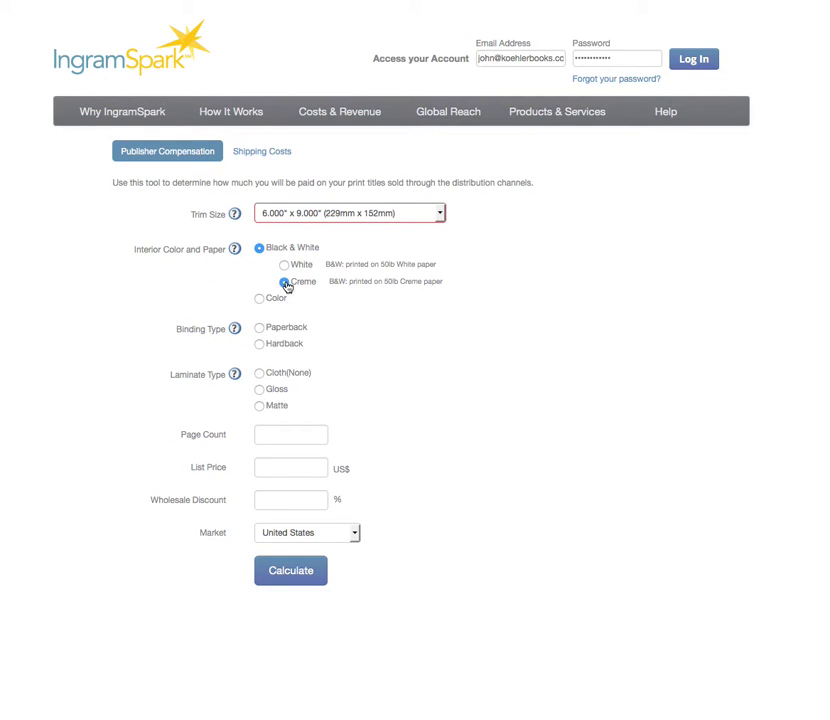
pyautogui.click(259, 328)
pyautogui.click(284, 346)
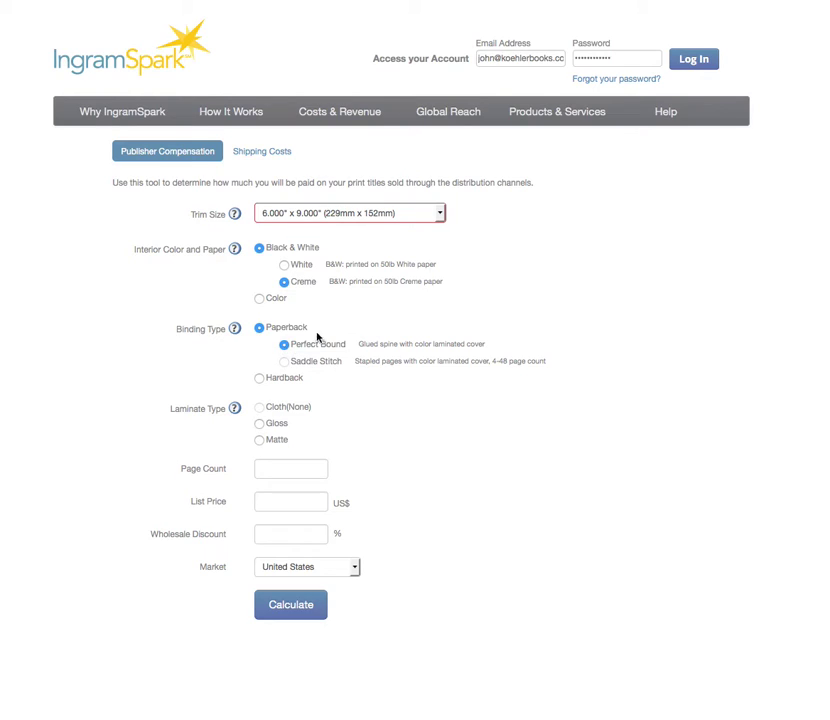
pyautogui.click(260, 443)
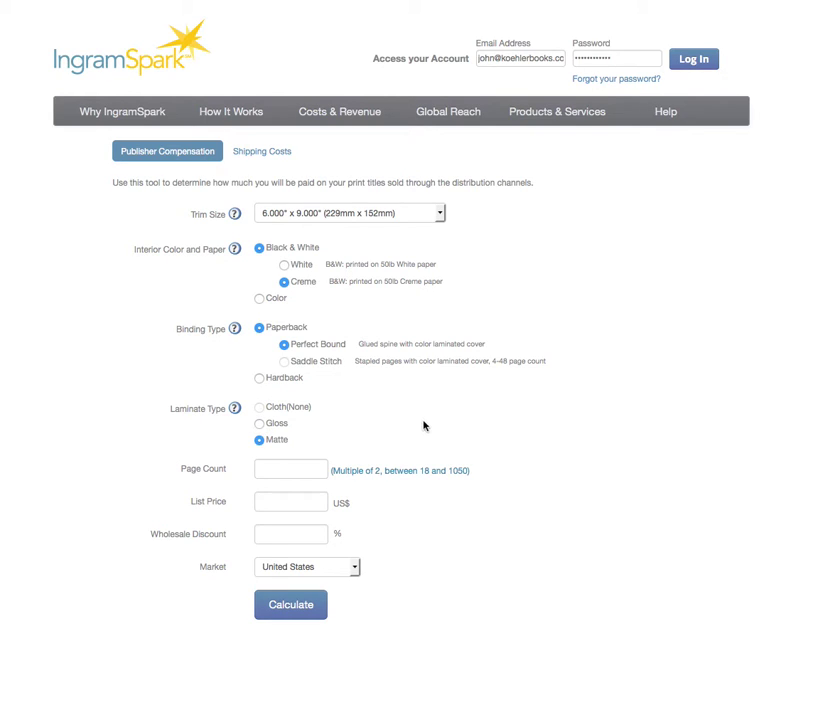
# Enter a page count of 250 and a list price of 17.95 US$.
pyautogui.click(289, 467)
pyautogui.write('250')
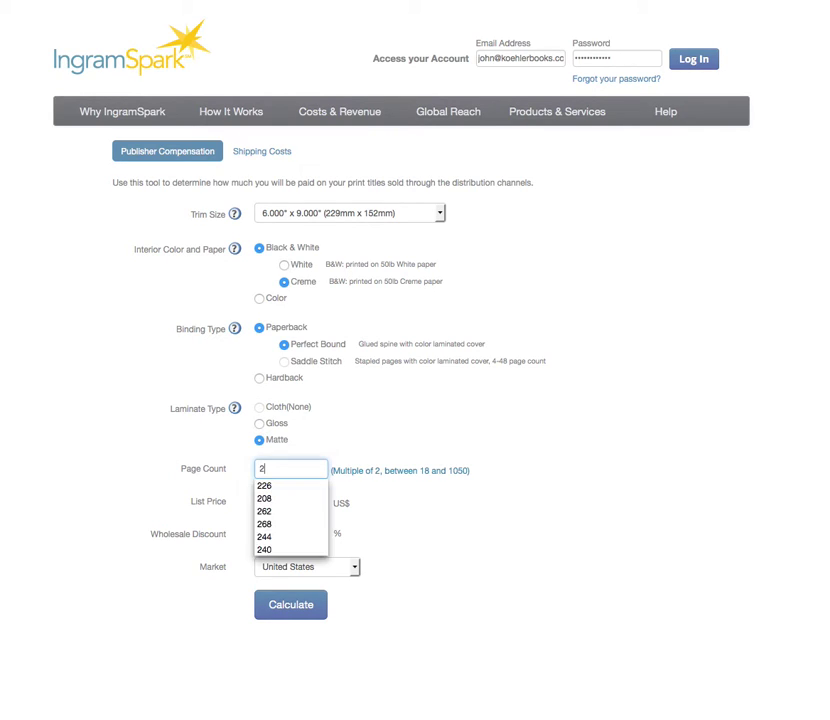
pyautogui.click(412, 424)
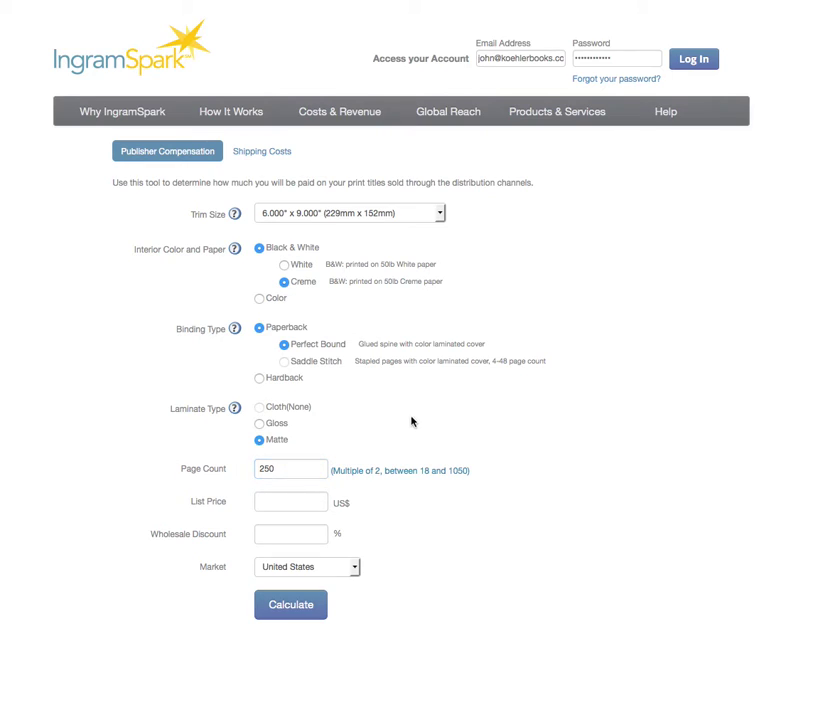
pyautogui.click(265, 502)
pyautogui.write('17')
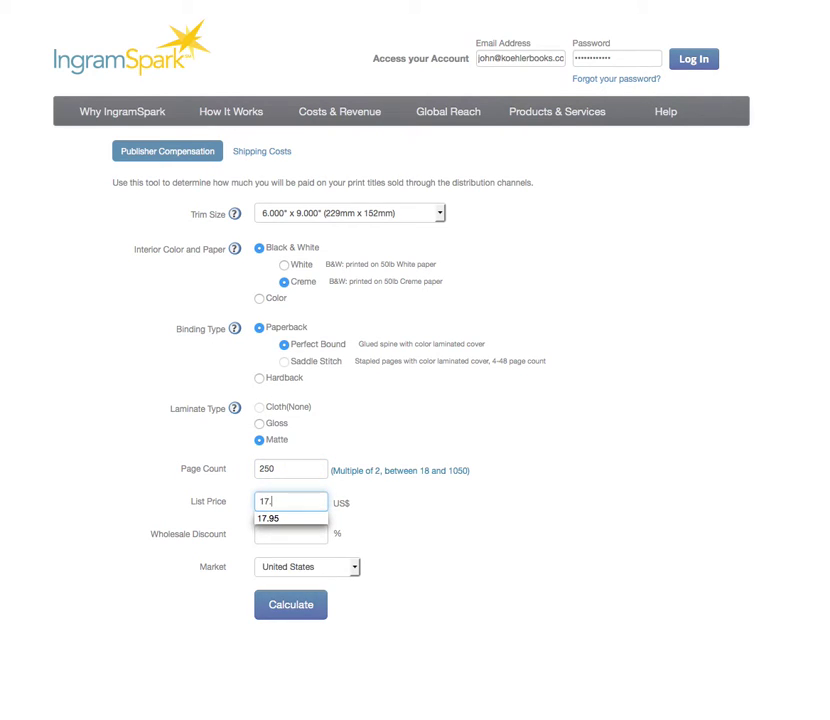
pyautogui.write('.95')
pyautogui.click(433, 493)
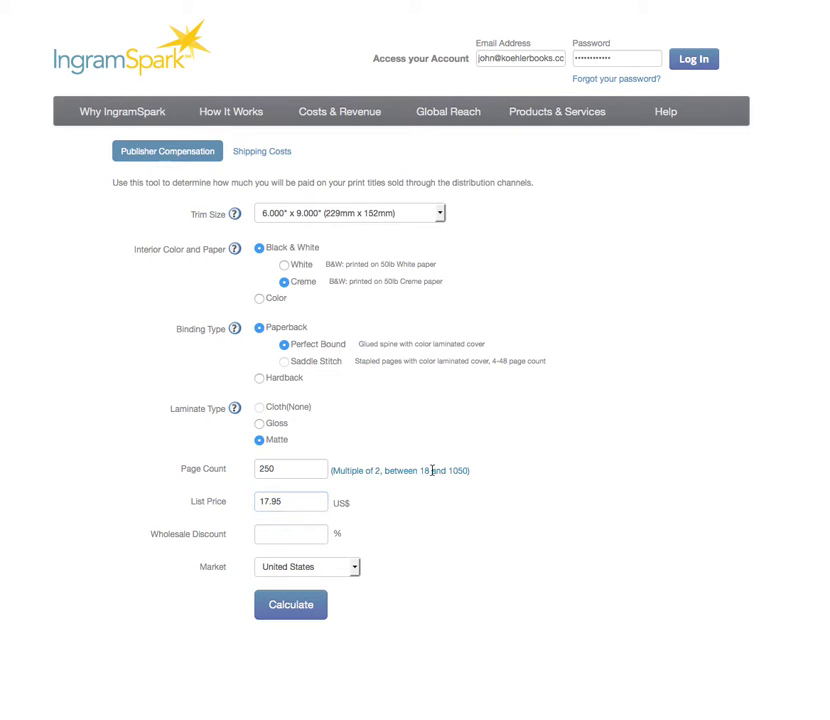
# Set the wholesale discount to 50% and calculate the publisher compensation for the United States market.
pyautogui.click(322, 534)
pyautogui.write('50')
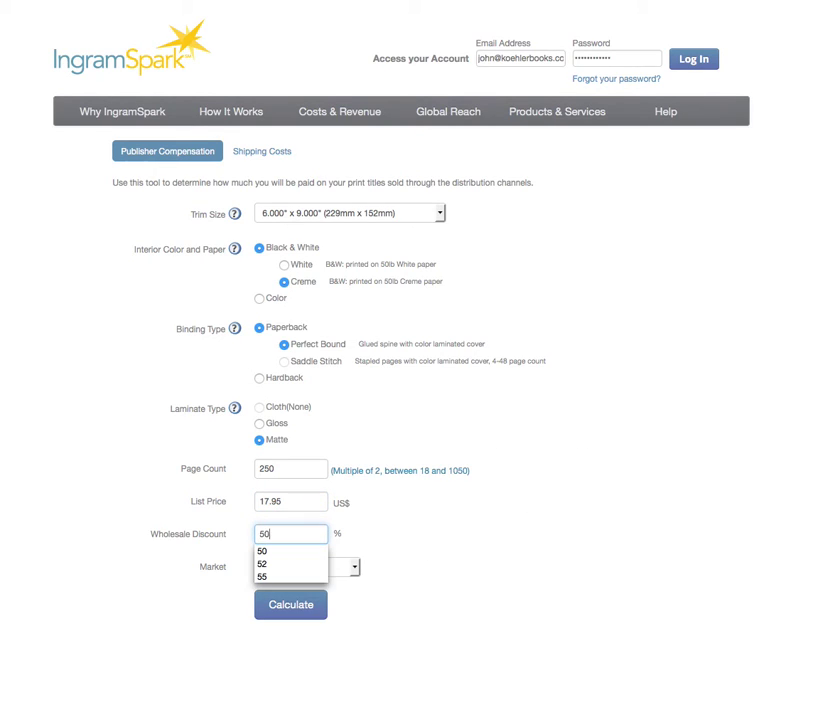
pyautogui.click(497, 545)
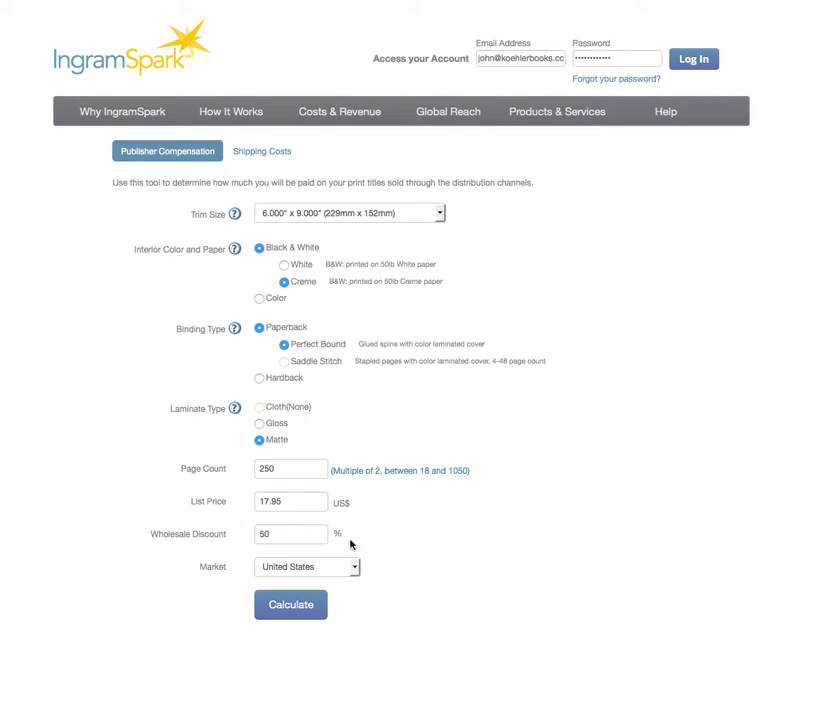
pyautogui.click(281, 610)
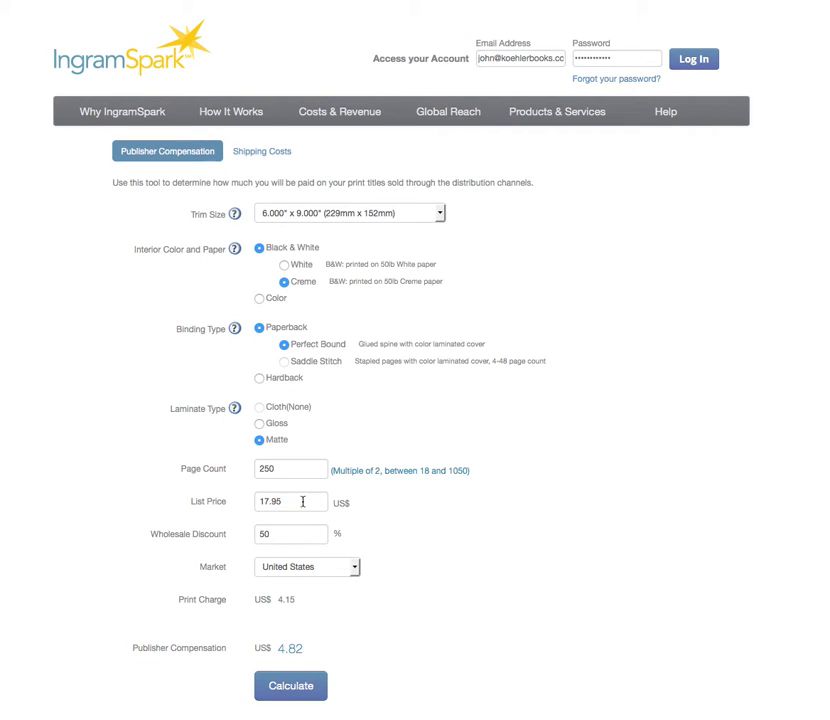
# Set the paperback's list price to 14.95 US$ and recalculate the publisher compensation.
pyautogui.doubleClick(268, 501)
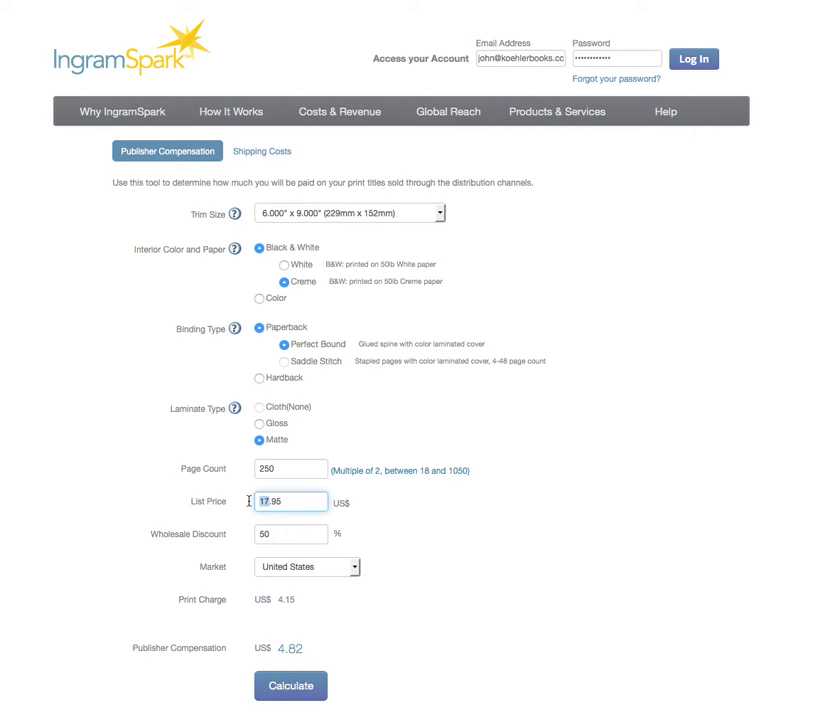
pyautogui.write('14')
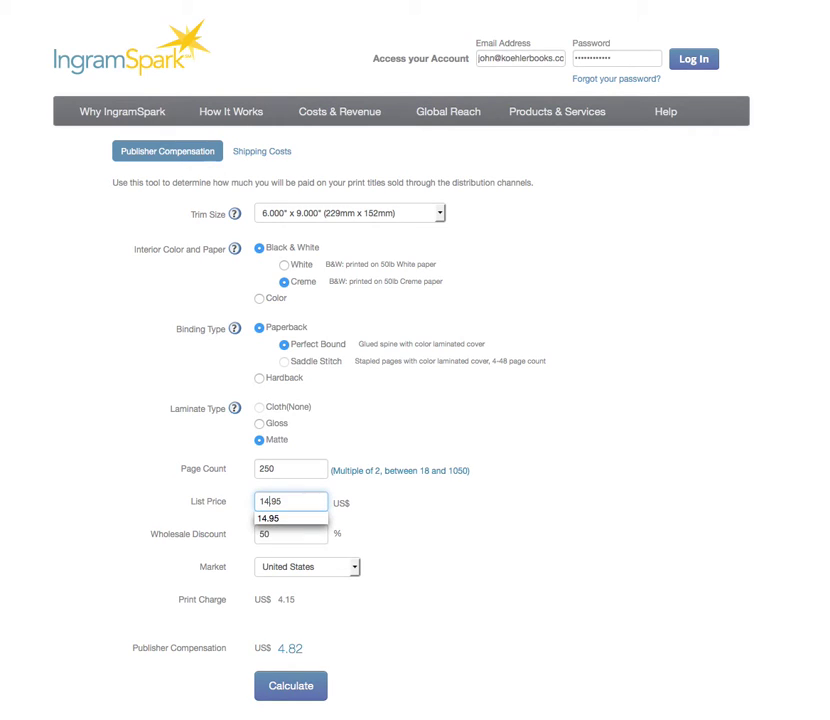
pyautogui.click(290, 690)
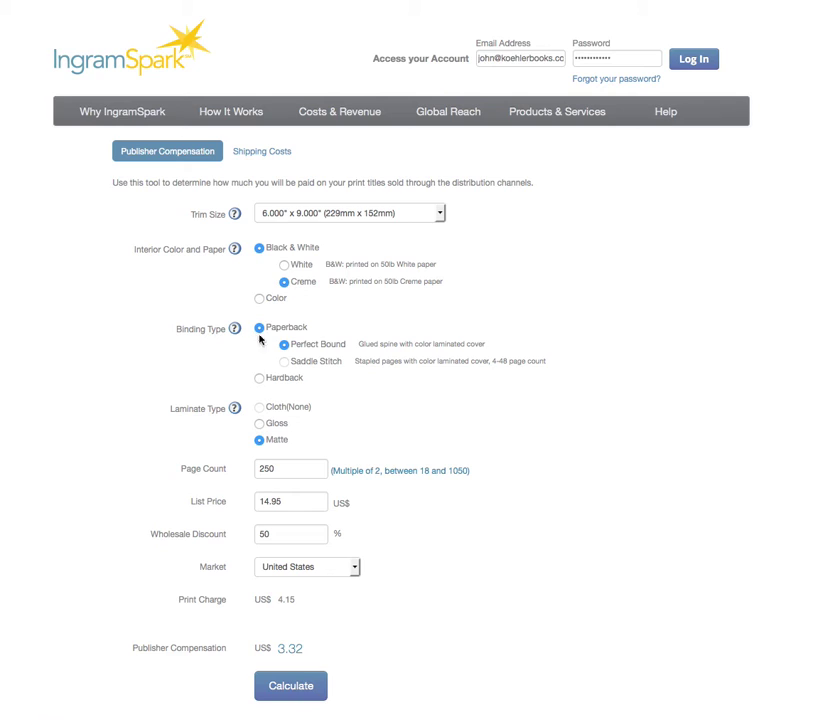
# Switch the binding to Hardback with Cloth - Blue and recalculate the publisher compensation.
pyautogui.click(259, 379)
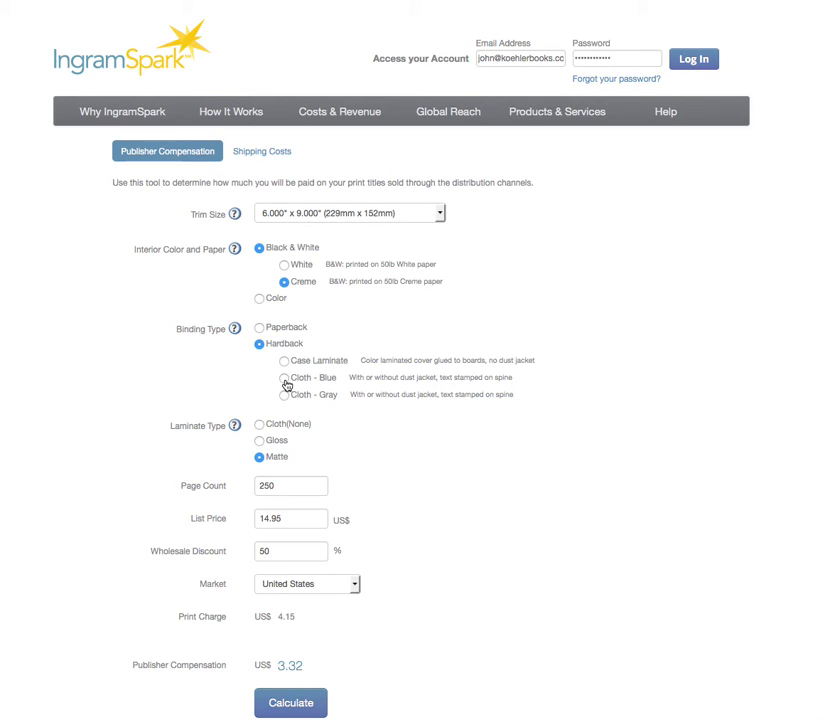
pyautogui.click(285, 380)
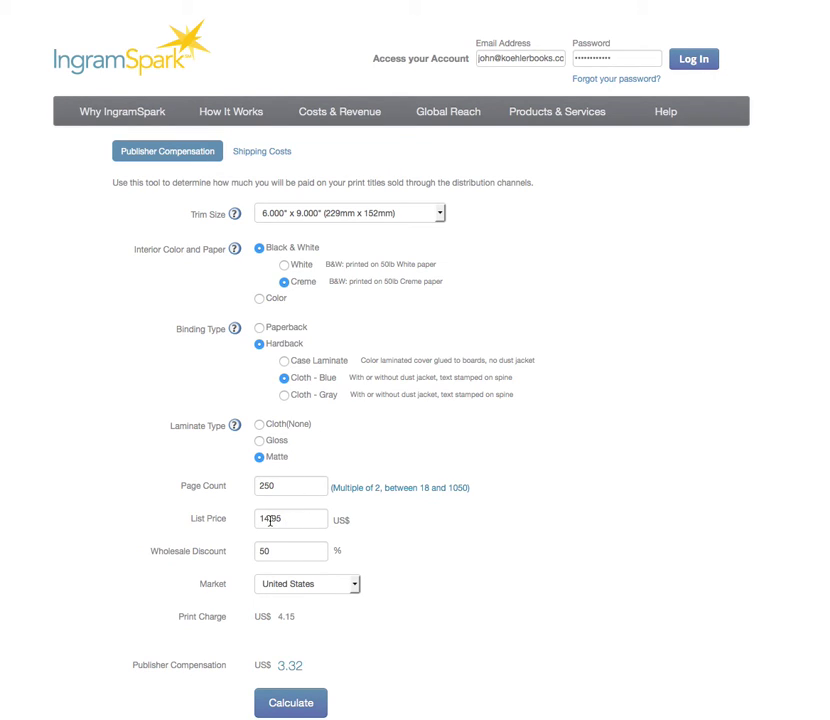
pyautogui.click(289, 703)
# Set the clothbound hardback's list price to 24.95 US$ and recalculate the publisher compensation.
pyautogui.click(261, 516)
pyautogui.moveTo(259, 518); pyautogui.dragTo(268, 518)
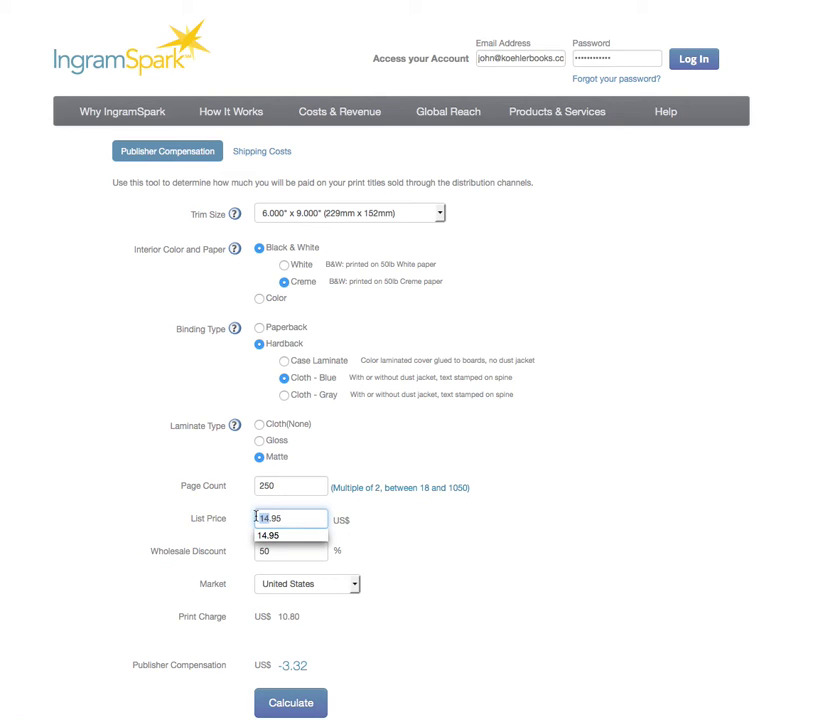
pyautogui.write('24')
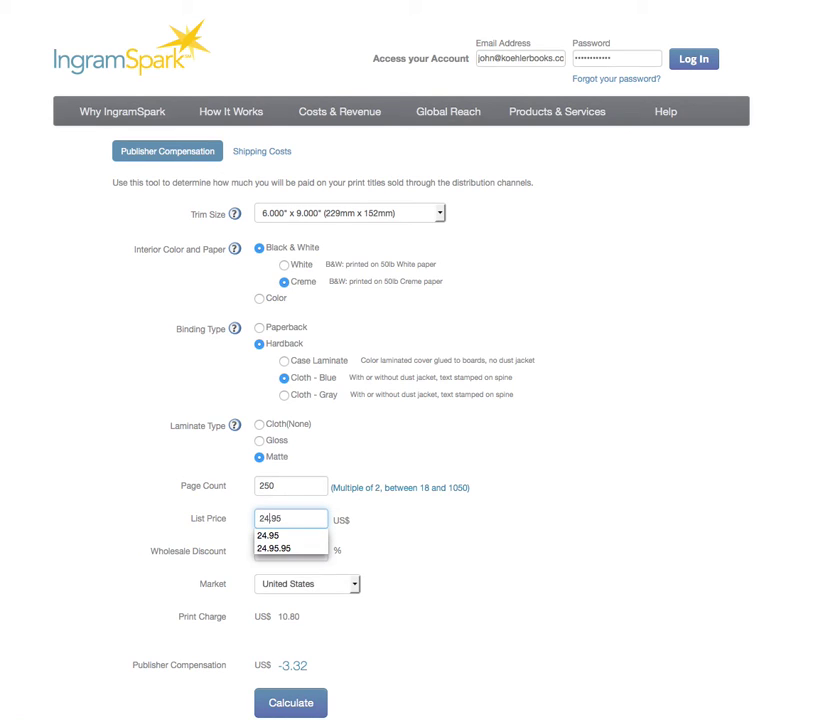
pyautogui.click(417, 568)
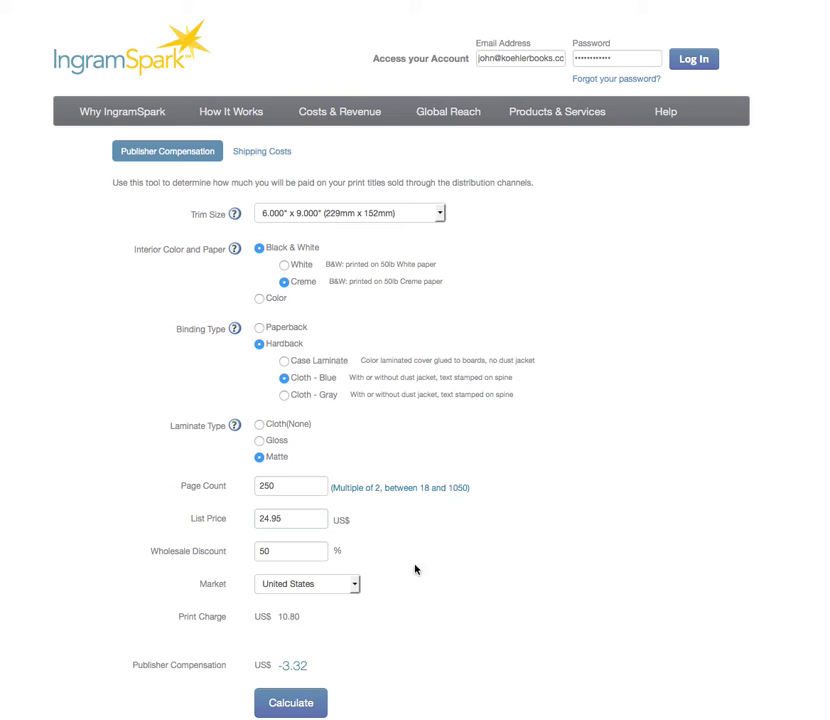
pyautogui.click(286, 704)
# Raise the clothbound hardback's list price to 26.95 US$ and recalculate the publisher compensation.
pyautogui.click(268, 518)
pyautogui.press('BackSpace')
pyautogui.write('6')
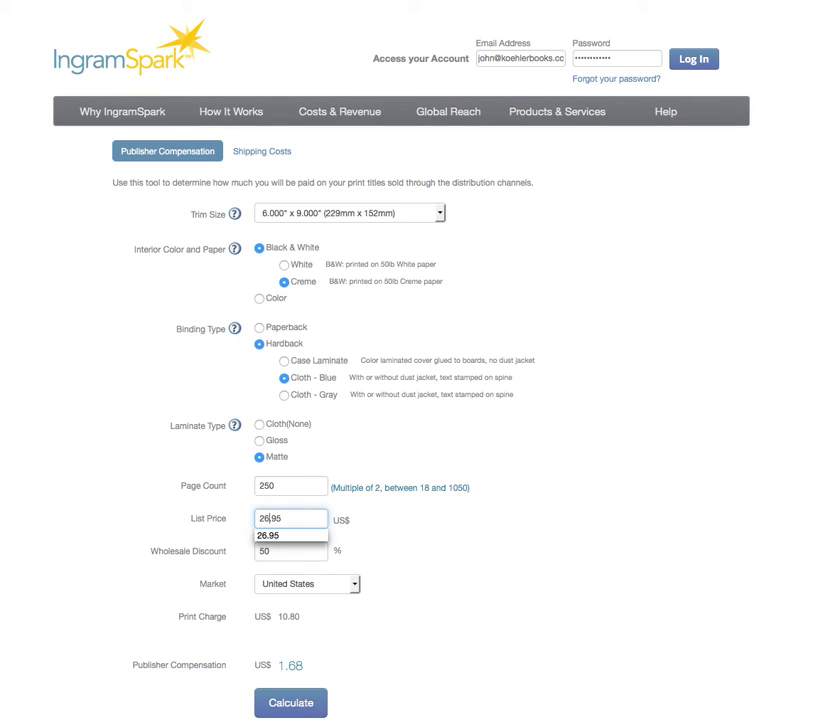
pyautogui.click(296, 703)
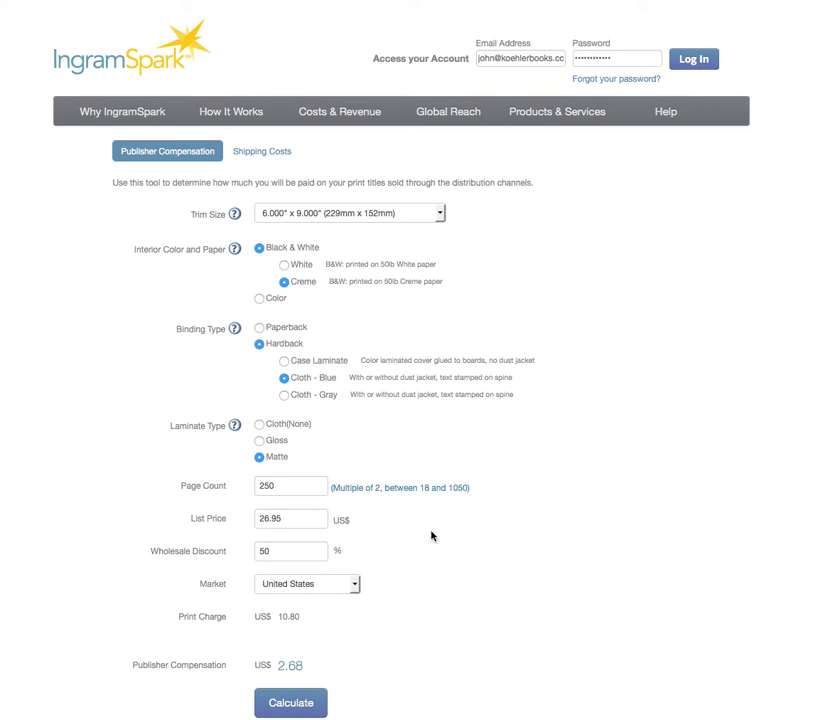
# Calculate the compensation with Case Laminate hardback binding at the current list price, and again with the list price set to 24.95 US$.
pyautogui.click(285, 361)
pyautogui.click(296, 704)
pyautogui.click(269, 519)
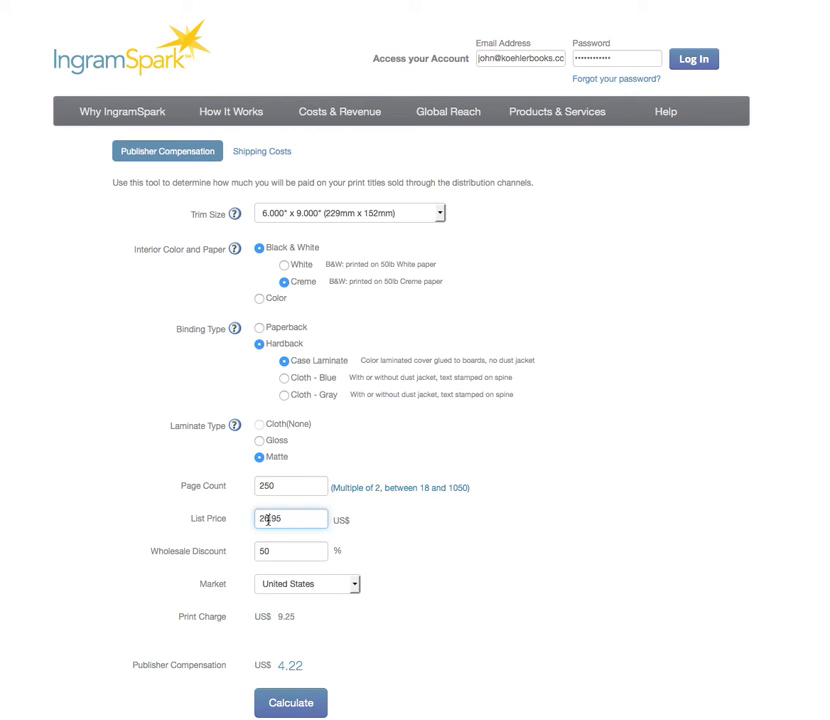
pyautogui.press('BackSpace')
pyautogui.write('4')
pyautogui.press('Escape')
pyautogui.click(291, 703)
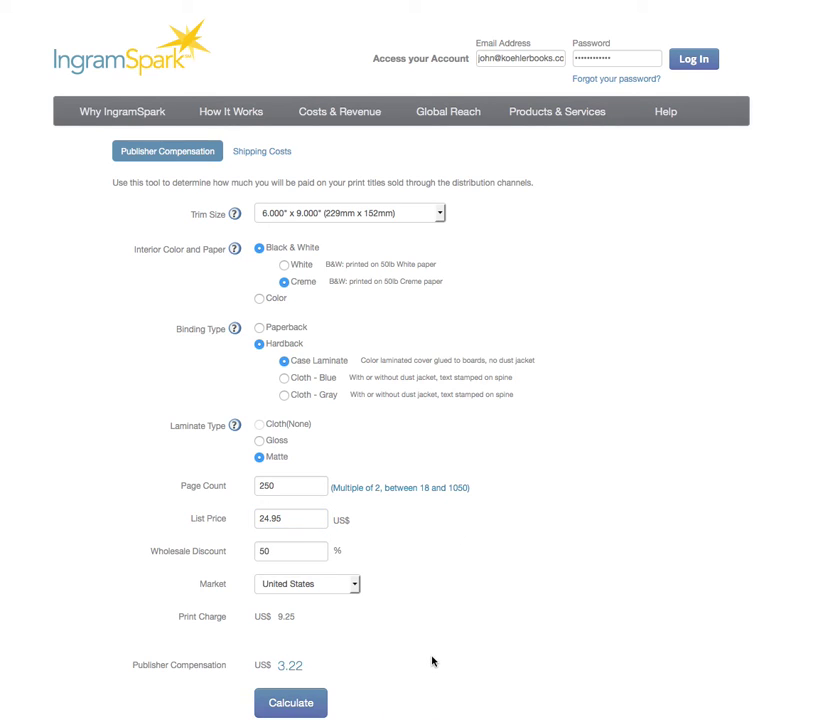